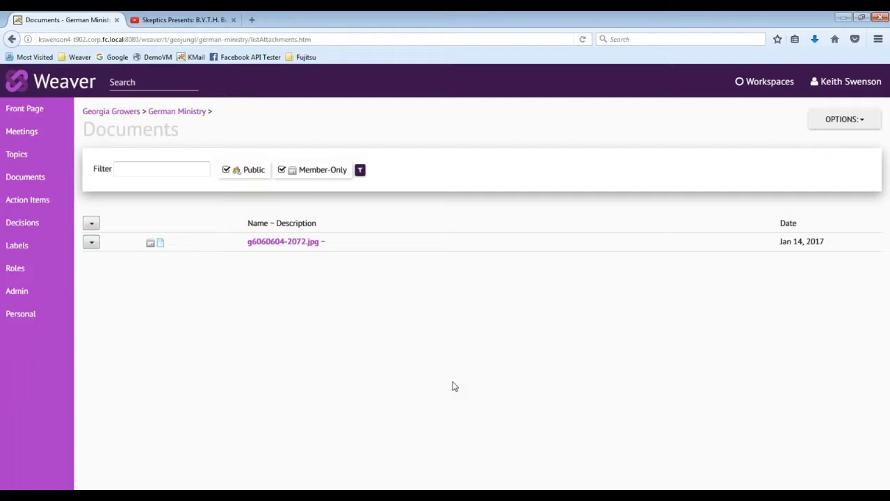
Start a file upload to the workspace and add LaJolla Agenda.pdf and Learn-to-be-Psychic.pdf from the ExampleAttachments folder.
{"action": "left_click", "coordinate": [825, 119]}
{"action": "left_click", "coordinate": [829, 147]}
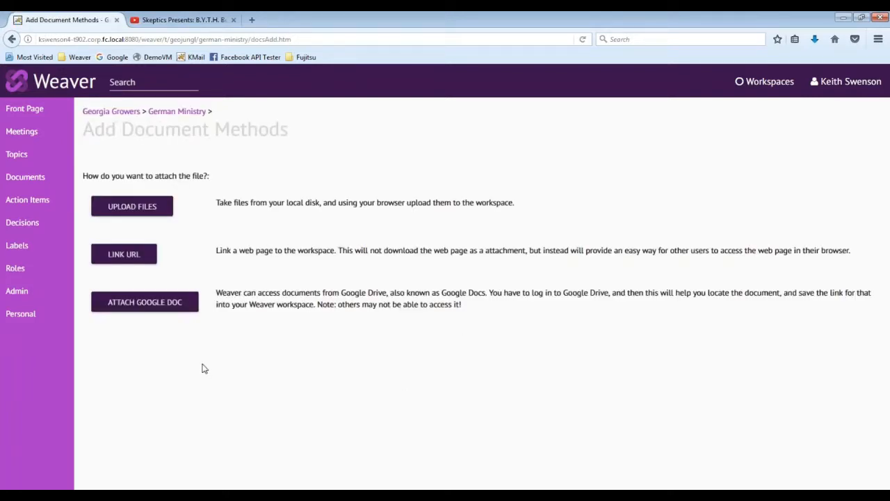
{"action": "left_click", "coordinate": [133, 210]}
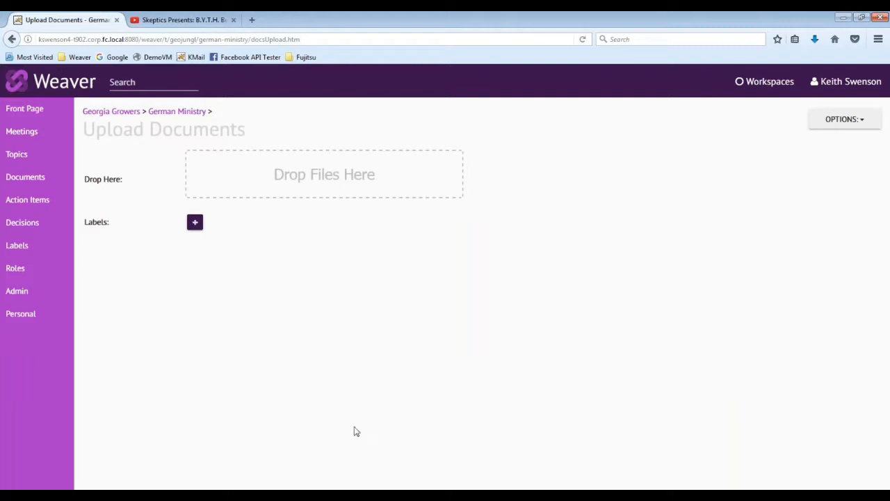
{"action": "left_click", "coordinate": [410, 495]}
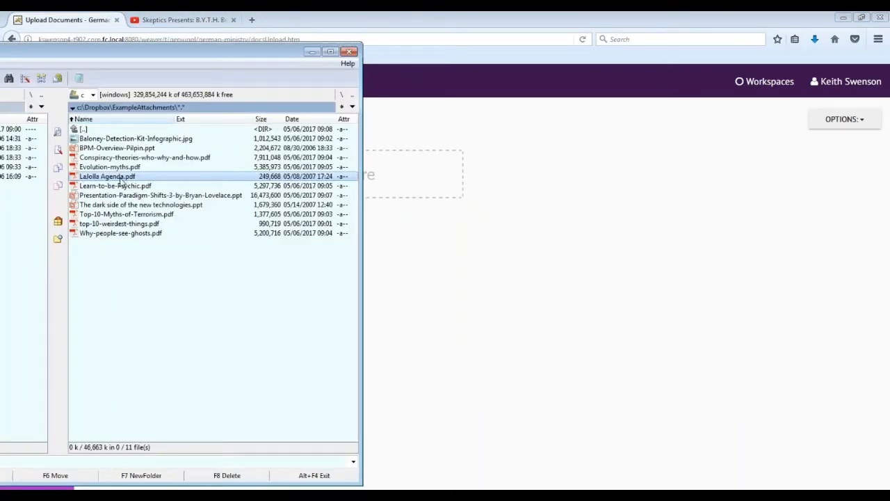
{"action": "left_click_drag", "start_coordinate": [120, 182], "coordinate": [419, 184]}
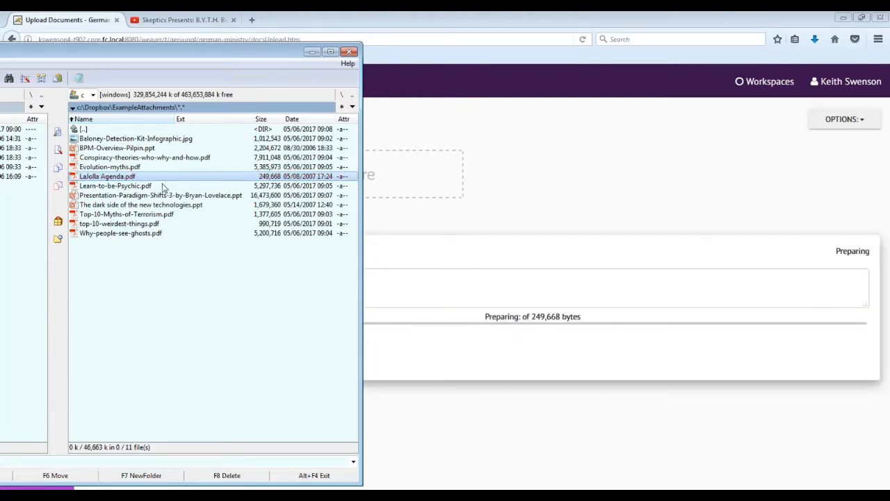
{"action": "left_click_drag", "start_coordinate": [124, 186], "coordinate": [394, 189]}
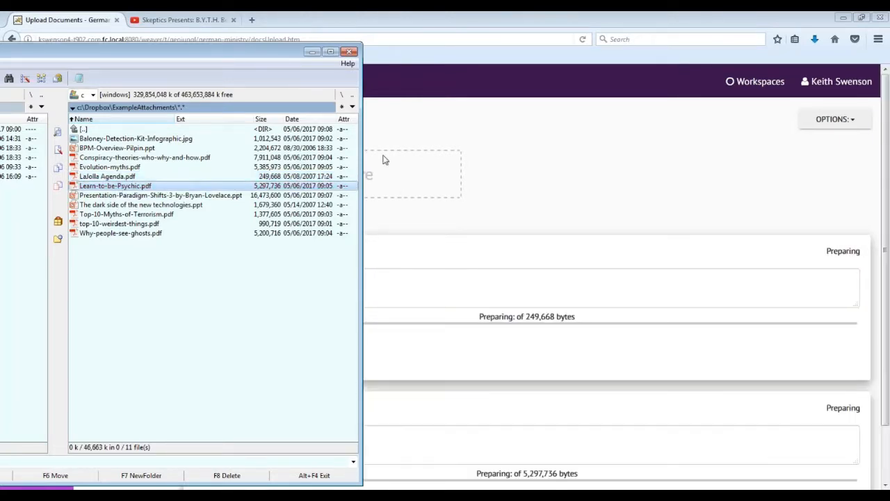
{"action": "left_click", "coordinate": [313, 52]}
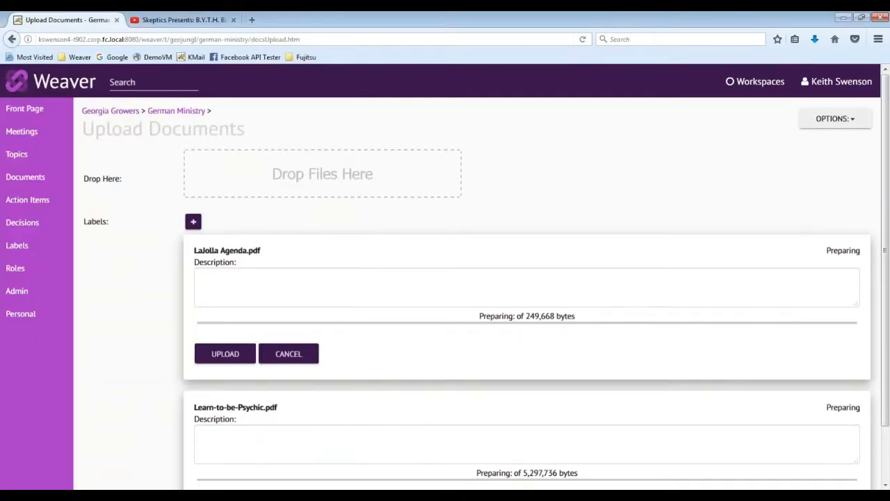
Upload LaJolla Agenda.pdf described as "This is a record of the last meeting of the other group I was talking about." and Learn-to-be-Psychic.pdf without a description.
{"action": "scroll", "coordinate": [311, 306], "scroll_direction": "down", "scroll_amount": 2}
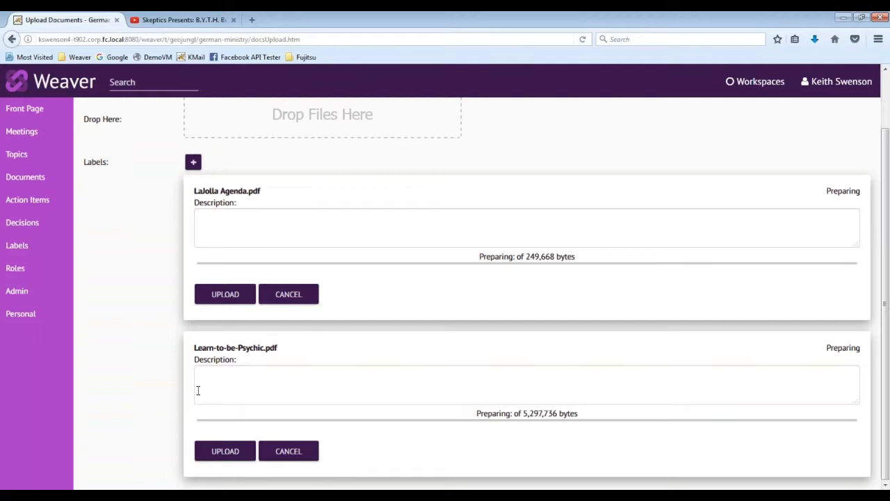
{"action": "left_click", "coordinate": [223, 230]}
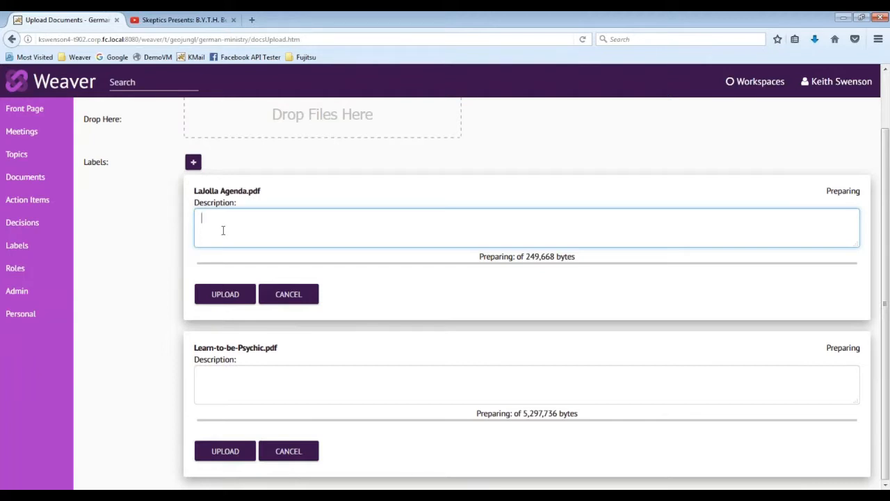
{"action": "type", "text": "This is a record of the last meeting of the other group I was talking about."}
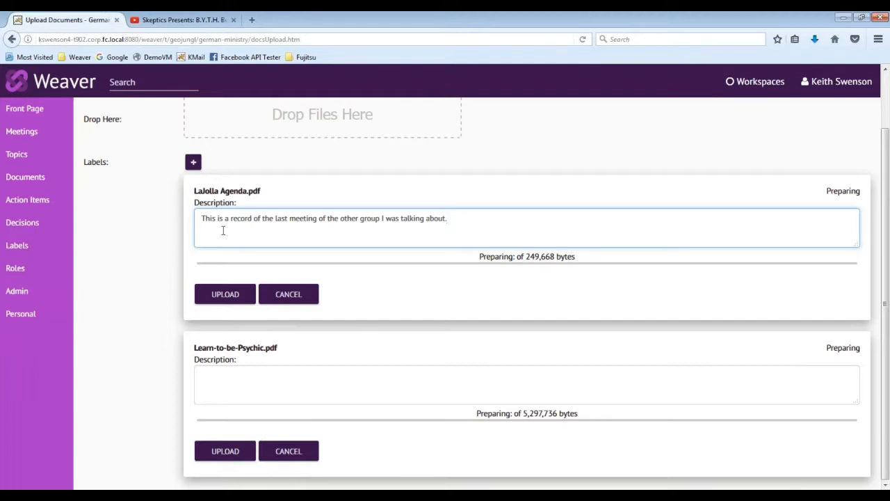
{"action": "left_click", "coordinate": [225, 295]}
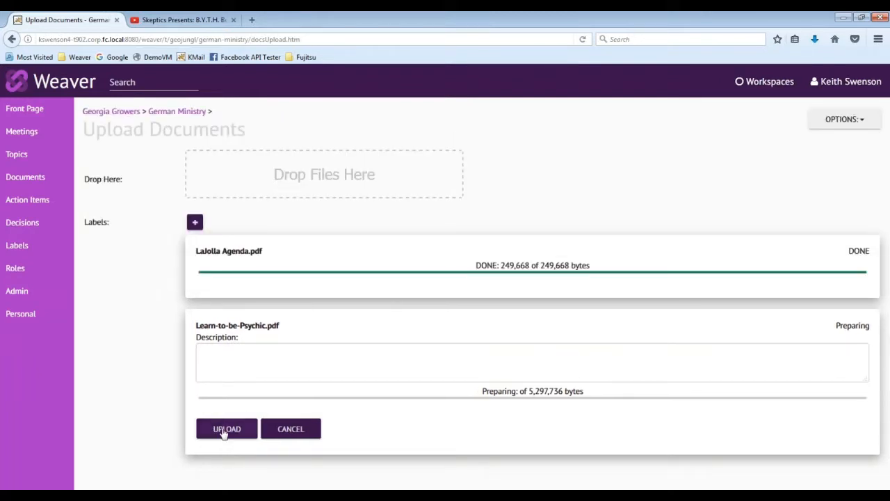
{"action": "left_click", "coordinate": [224, 430]}
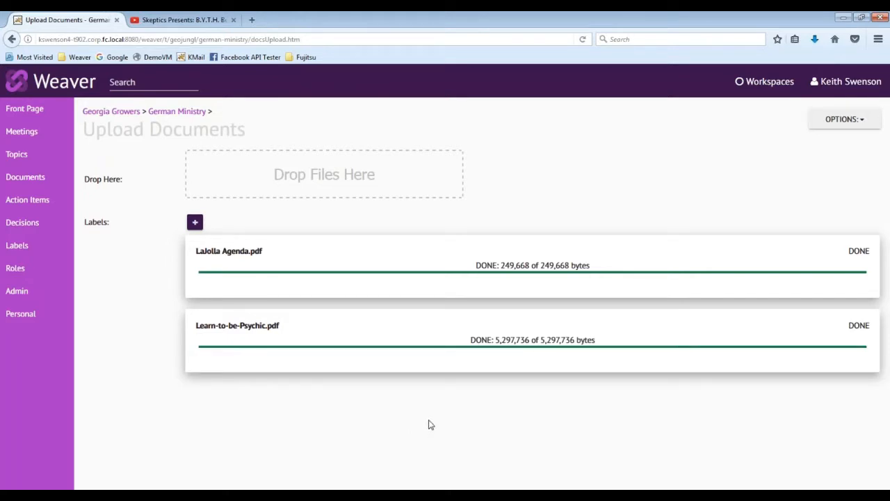
{"action": "left_click", "coordinate": [34, 179]}
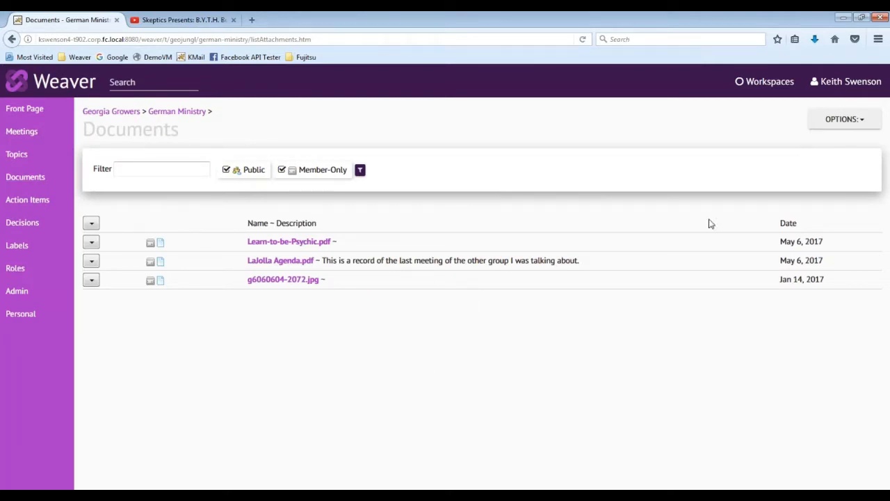
Start adding another document and copy the web address of the "Skeptics Presents: B.Y.T.H. Busters" video on YouTube.
{"action": "left_click", "coordinate": [813, 124]}
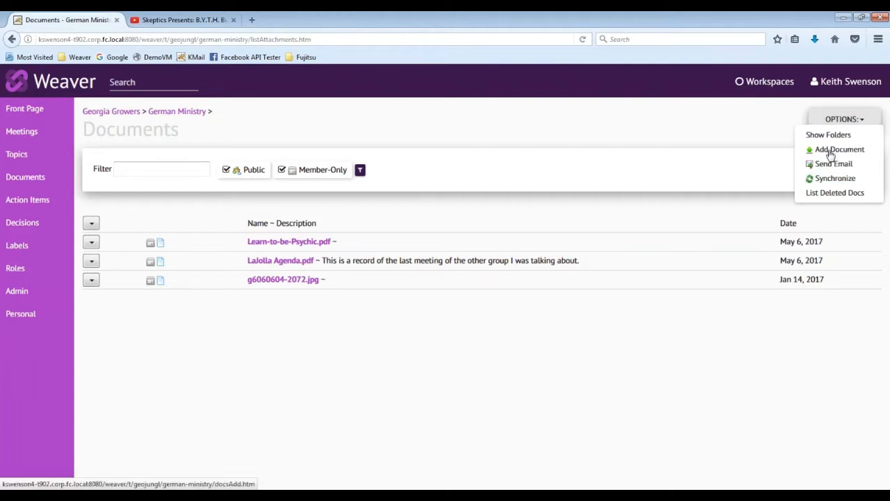
{"action": "left_click", "coordinate": [835, 154]}
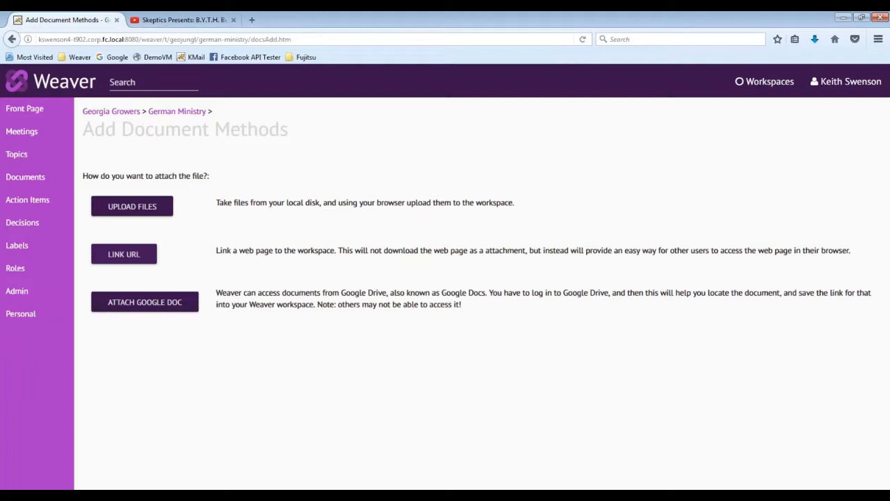
{"action": "left_click", "coordinate": [182, 19]}
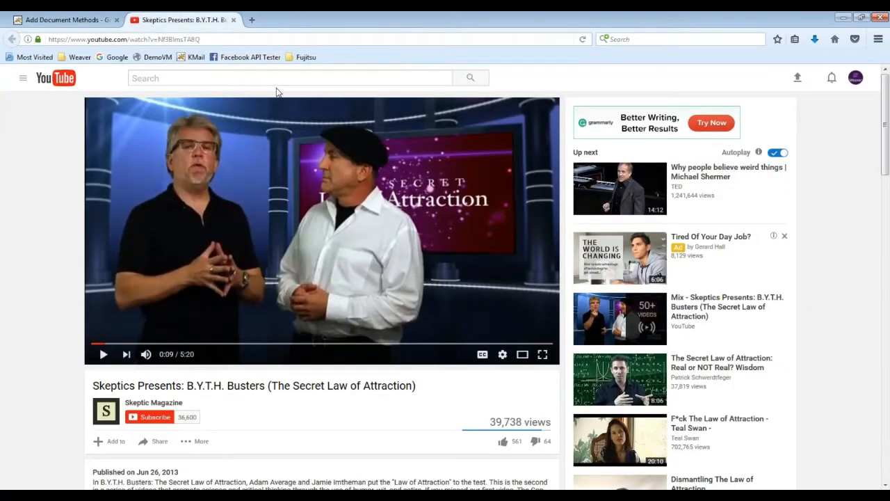
{"action": "left_click", "coordinate": [225, 39]}
{"action": "key", "text": "ctrl+c"}
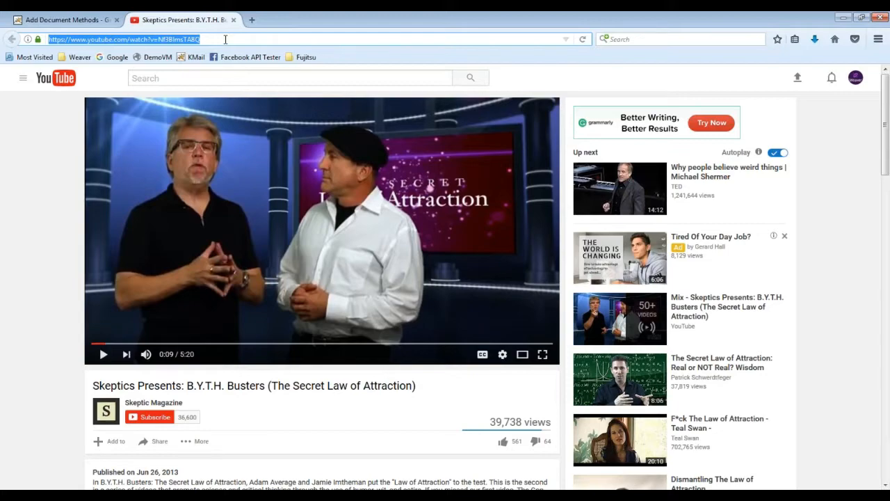
{"action": "left_click", "coordinate": [78, 20]}
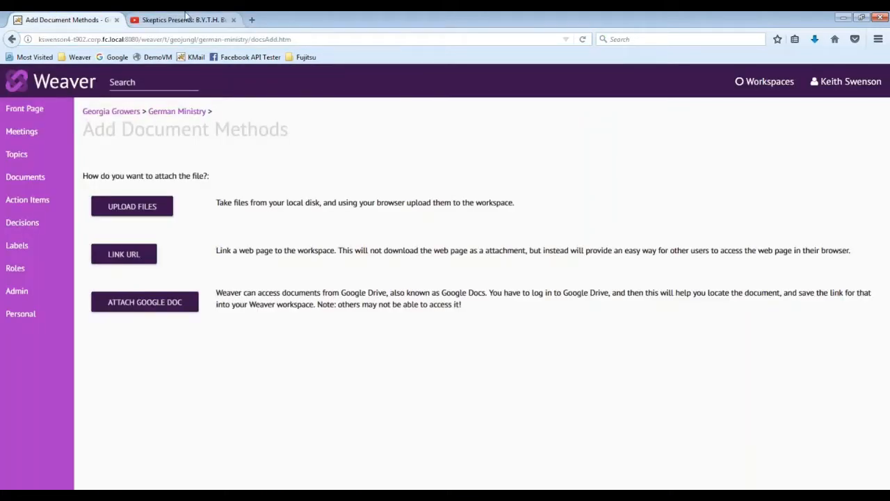
{"action": "left_click", "coordinate": [186, 19]}
{"action": "left_click_drag", "start_coordinate": [200, 39], "coordinate": [22, 41]}
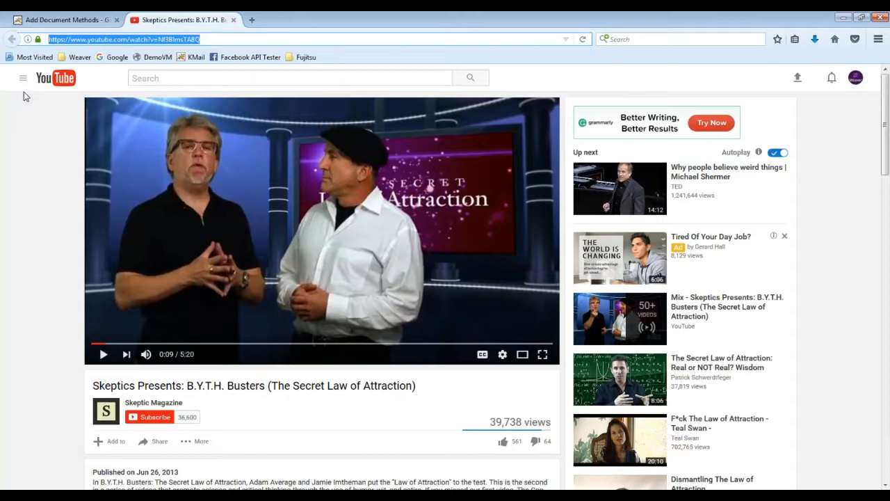
Back in Weaver, choose to link a URL and paste the copied YouTube video address as its URL.
{"action": "left_click", "coordinate": [44, 21]}
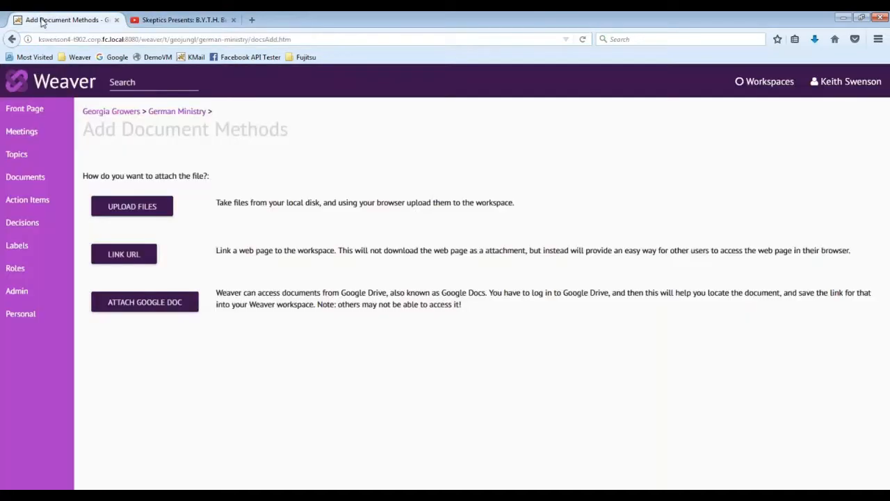
{"action": "left_click", "coordinate": [128, 254]}
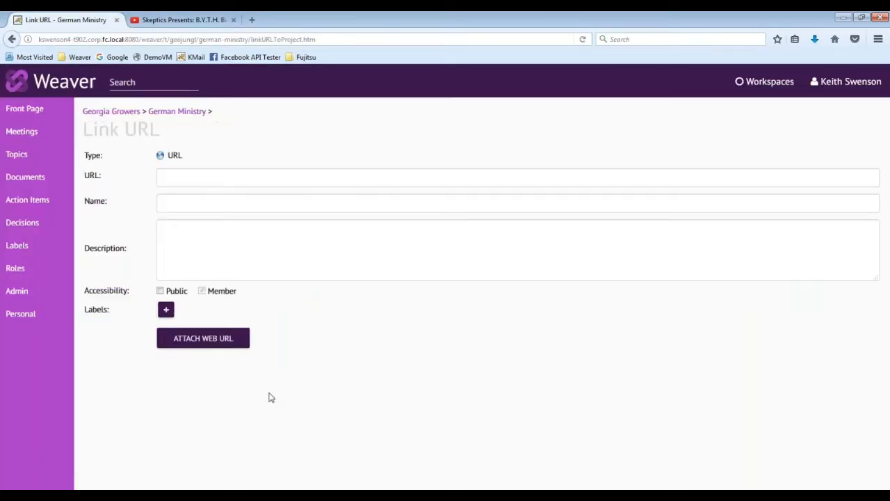
{"action": "left_click", "coordinate": [180, 178]}
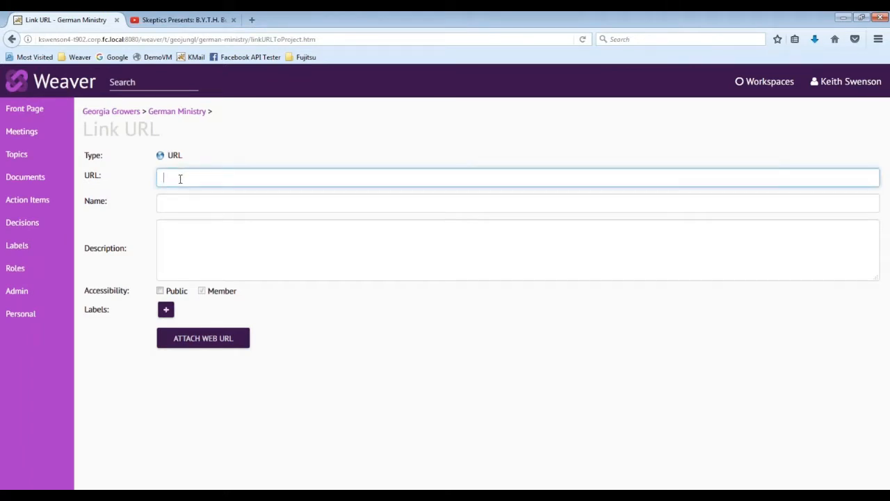
{"action": "key", "text": "ctrl+v"}
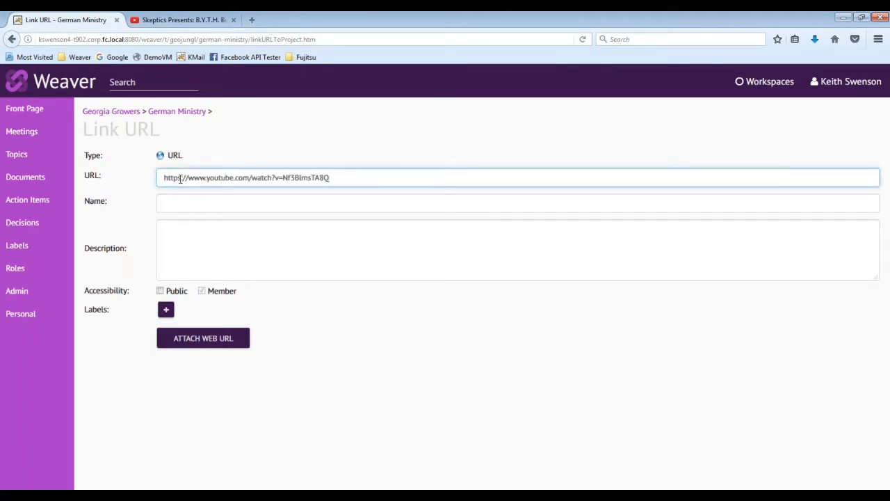
Name the link "Amusing Video", describe it as "lljadskfj ladskjflka jsdlkfj lasdf" and attach it to the workspace.
{"action": "left_click", "coordinate": [189, 206]}
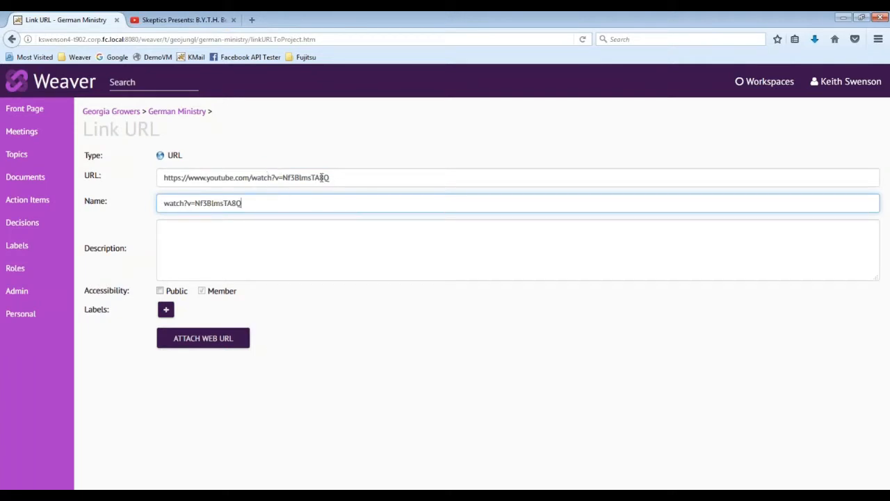
{"action": "left_click_drag", "start_coordinate": [260, 203], "coordinate": [149, 202]}
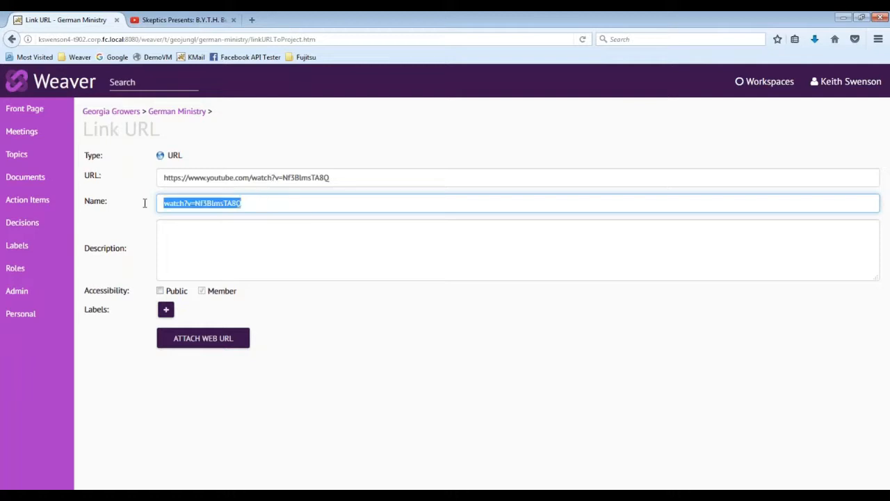
{"action": "type", "text": "Amusing Video"}
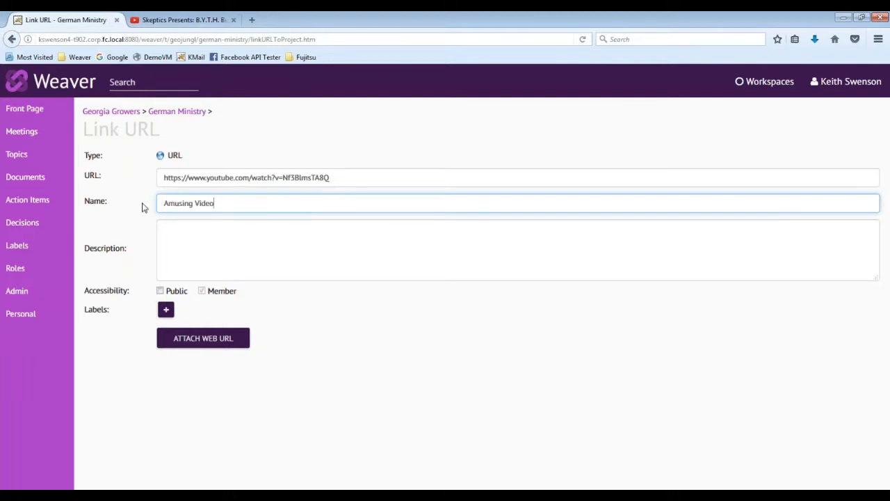
{"action": "left_click", "coordinate": [184, 241]}
{"action": "type", "text": "lljadskfj ladskj"}
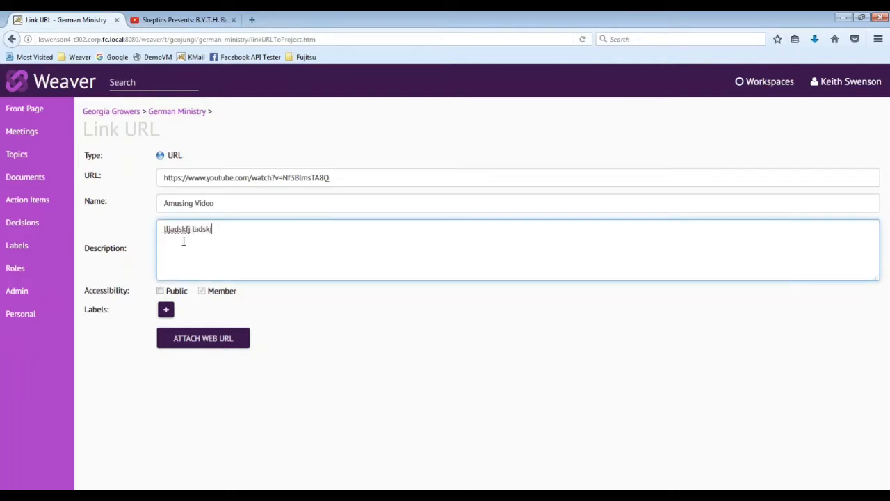
{"action": "type", "text": "flka jsdlkfj lasdf"}
{"action": "left_click", "coordinate": [226, 345]}
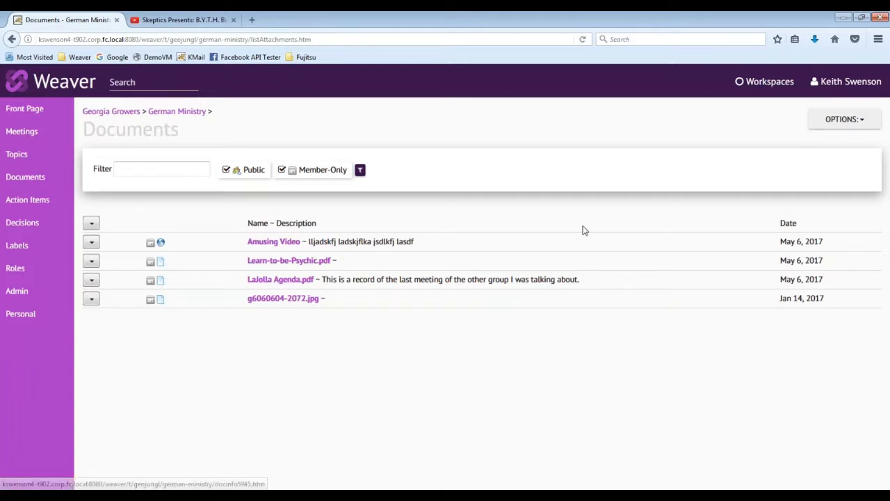
Start adding another document as a Google Doc attachment and list the files from Google Drive.
{"action": "left_click", "coordinate": [830, 121]}
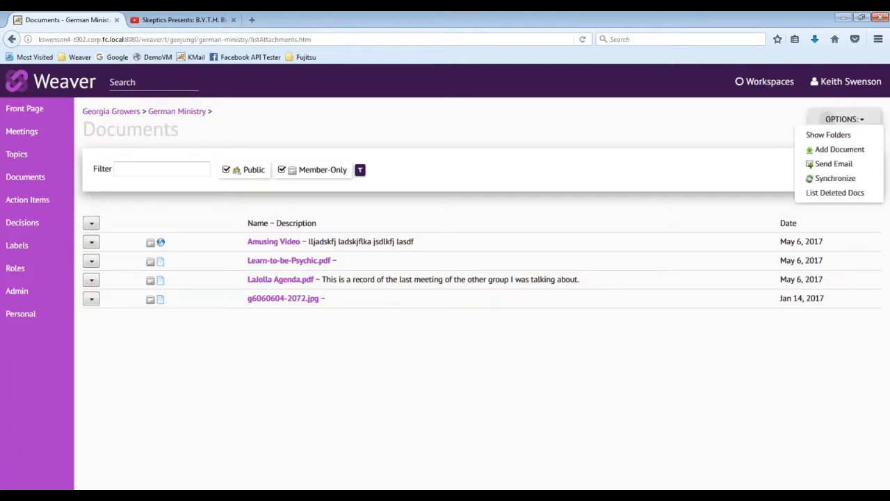
{"action": "left_click", "coordinate": [824, 150]}
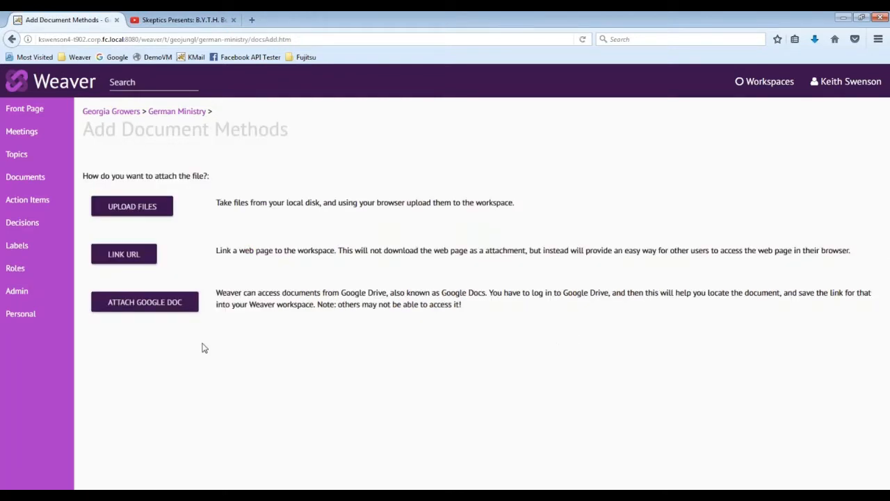
{"action": "left_click", "coordinate": [145, 303]}
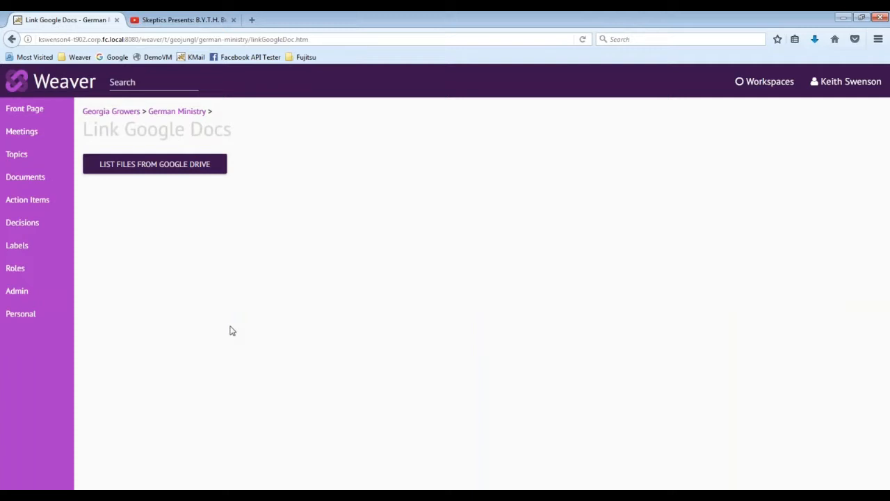
{"action": "left_click", "coordinate": [161, 172]}
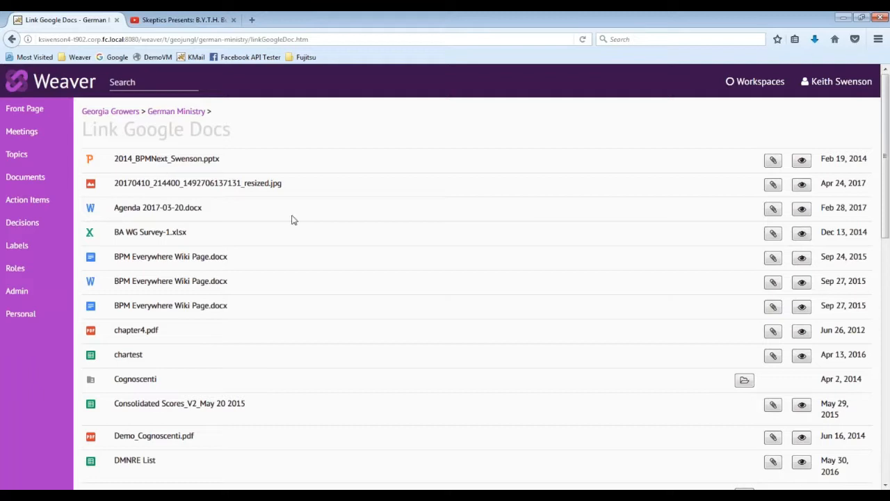
Attach DSC-WX150130801_02243.jpg from the Google Drive list to the workspace with the description "Here is a picture of the wreck".
{"action": "scroll", "coordinate": [280, 287], "scroll_direction": "down", "scroll_amount": 5}
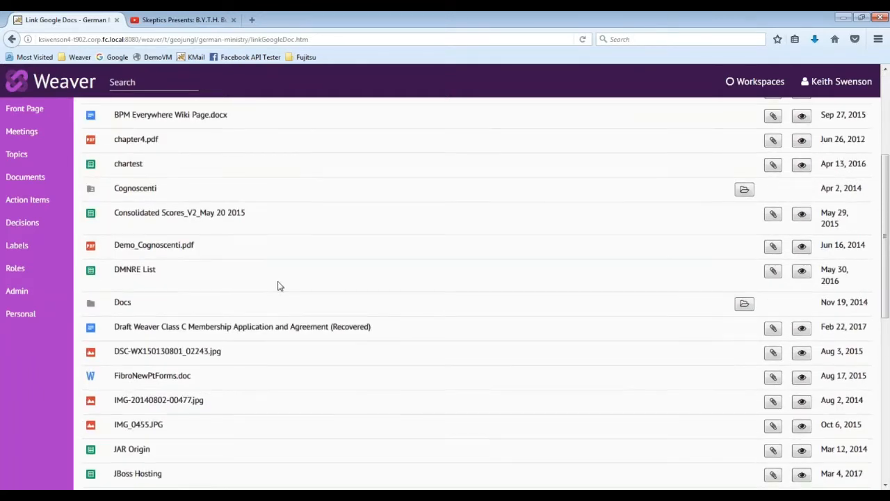
{"action": "scroll", "coordinate": [277, 286], "scroll_direction": "down", "scroll_amount": 2}
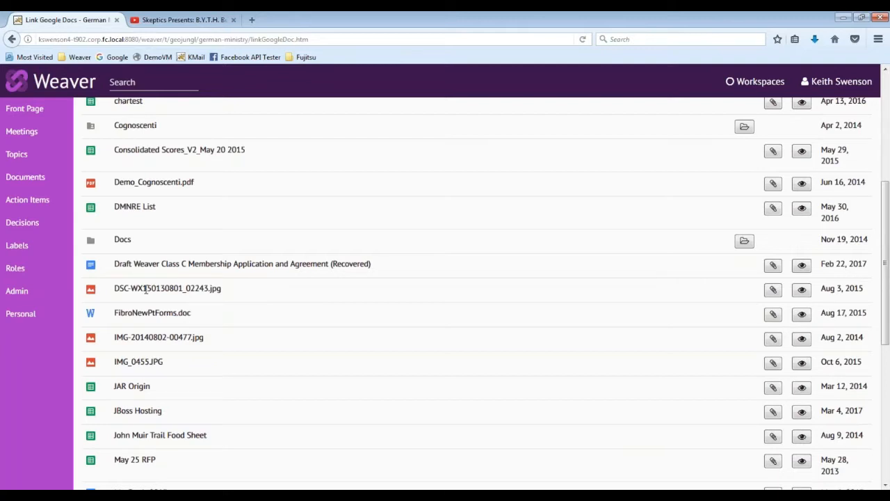
{"action": "left_click", "coordinate": [774, 290]}
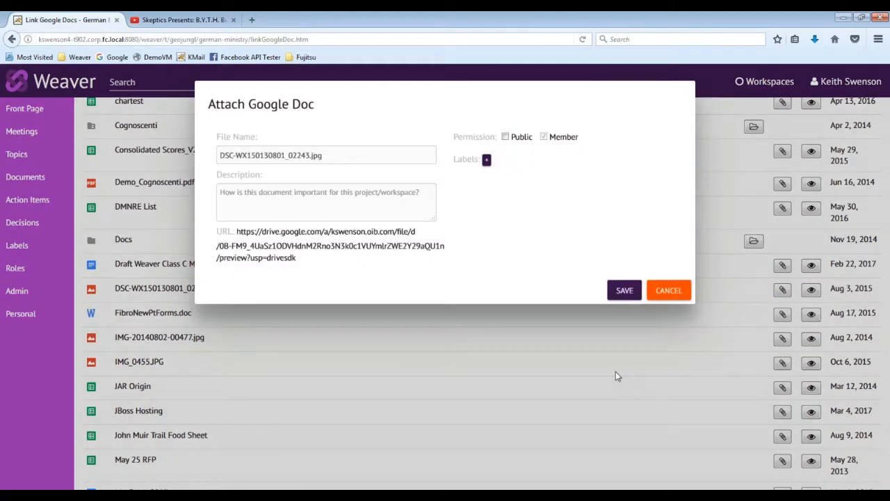
{"action": "left_click", "coordinate": [313, 202]}
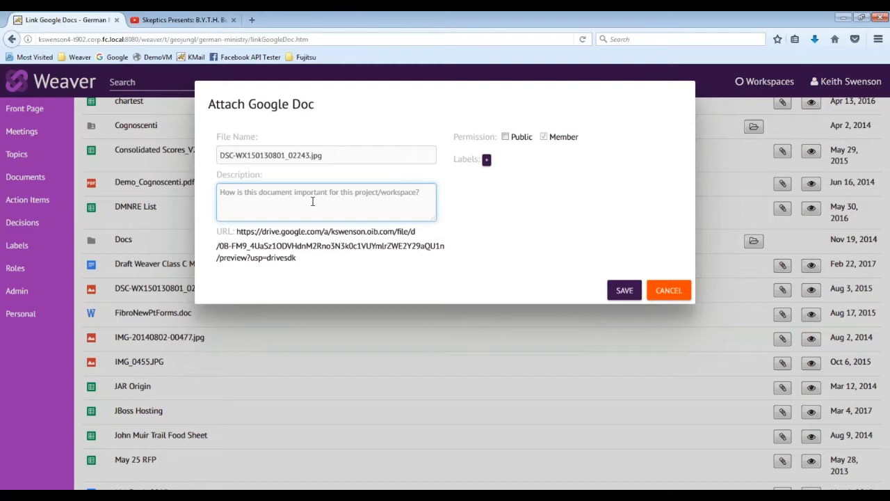
{"action": "type", "text": "Here is "}
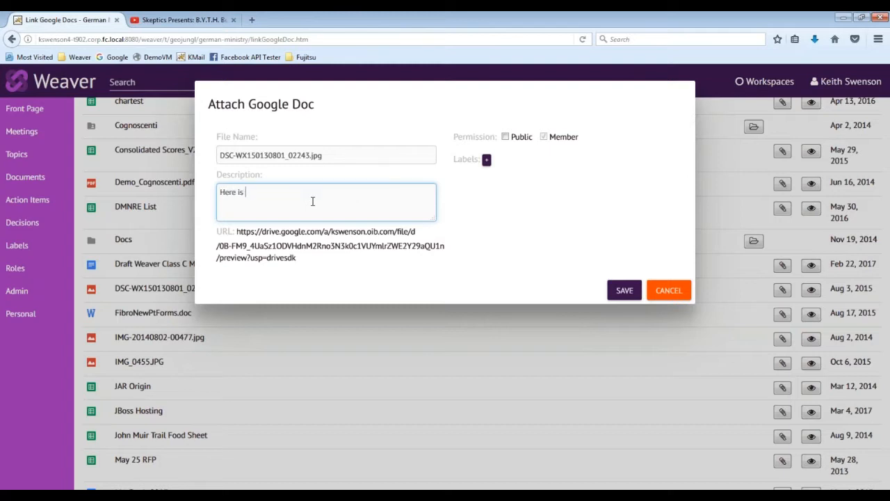
{"action": "type", "text": "a picture of the wreck"}
{"action": "left_click", "coordinate": [626, 291]}
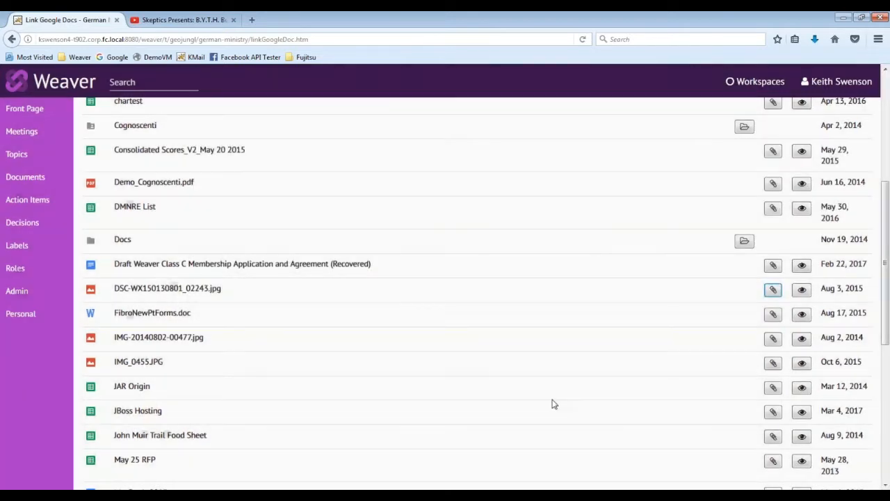
In the workspace's document list, examine the access pages of LaJolla Agenda.pdf and the Amusing Video link.
{"action": "left_click", "coordinate": [20, 179]}
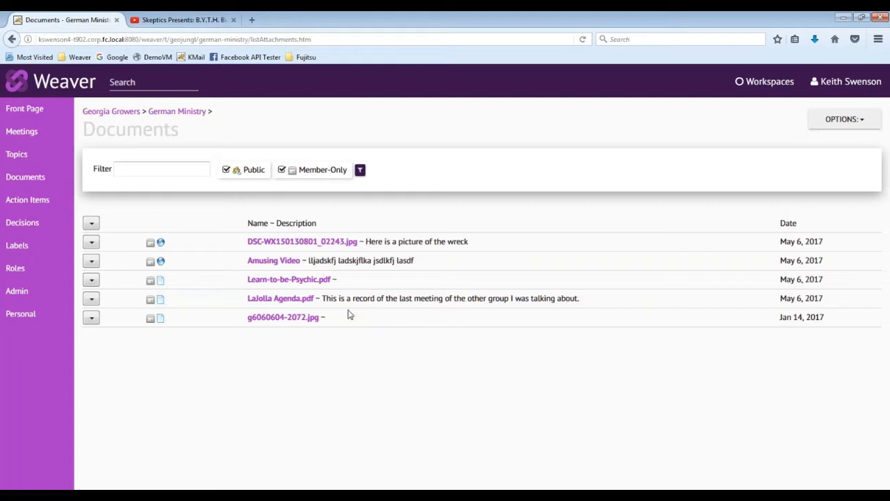
{"action": "left_click", "coordinate": [293, 305]}
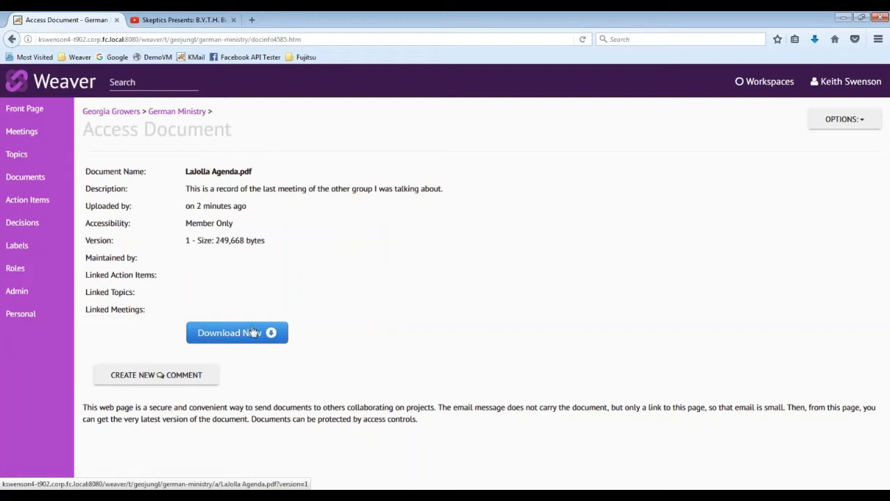
{"action": "left_click", "coordinate": [12, 40]}
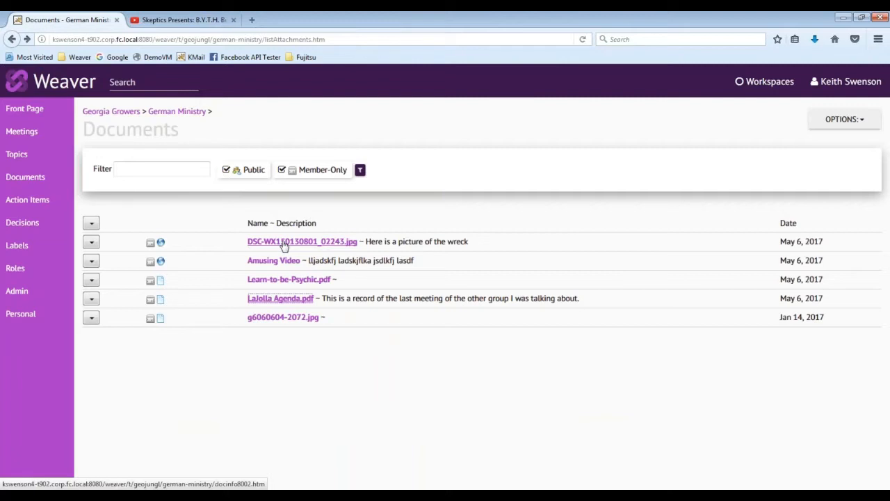
{"action": "left_click", "coordinate": [277, 262]}
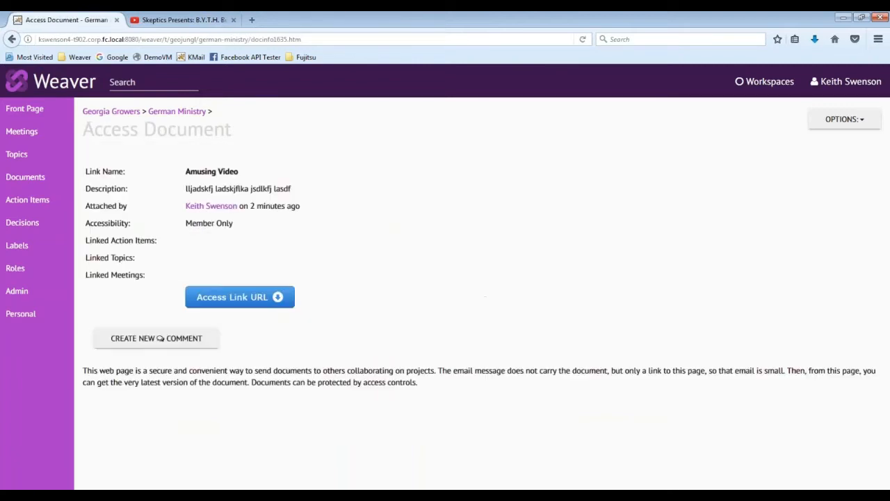
{"action": "left_click", "coordinate": [218, 299]}
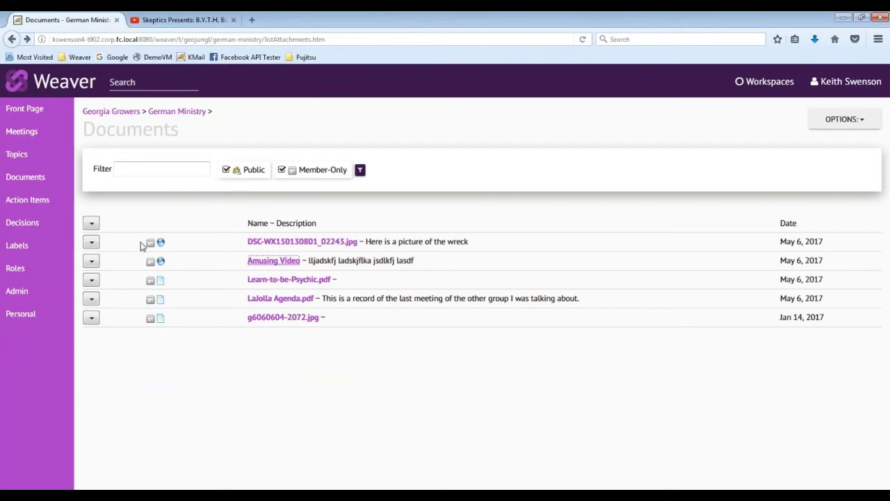
Open the discussion topic "Topic Angela Merkel Health" and start a new comment reading "Take a look at these".
{"action": "left_click", "coordinate": [12, 160]}
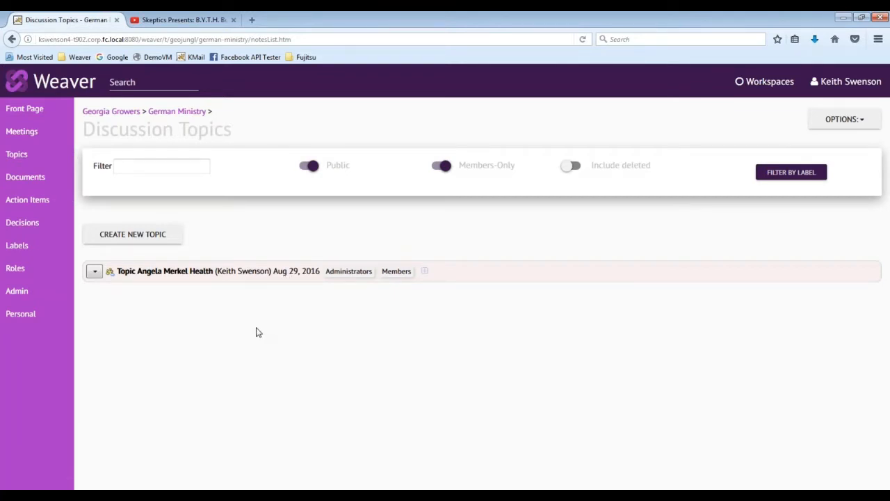
{"action": "left_click", "coordinate": [201, 277]}
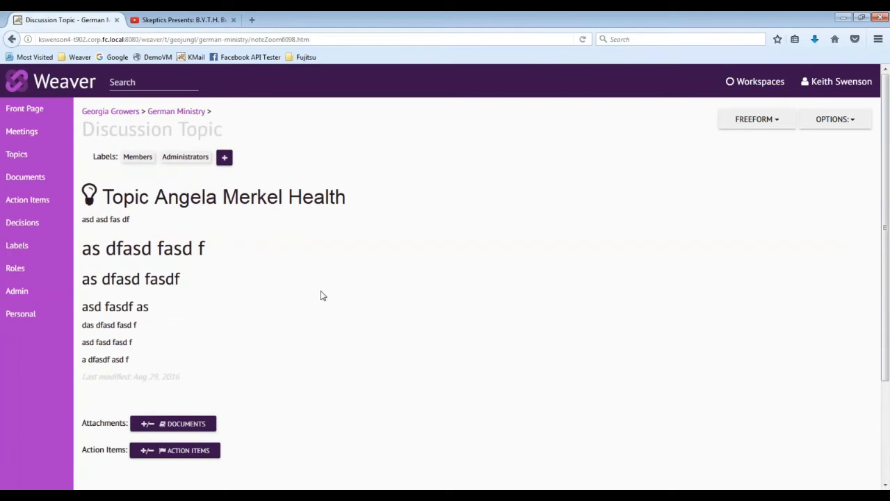
{"action": "scroll", "coordinate": [321, 294], "scroll_direction": "down", "scroll_amount": 3}
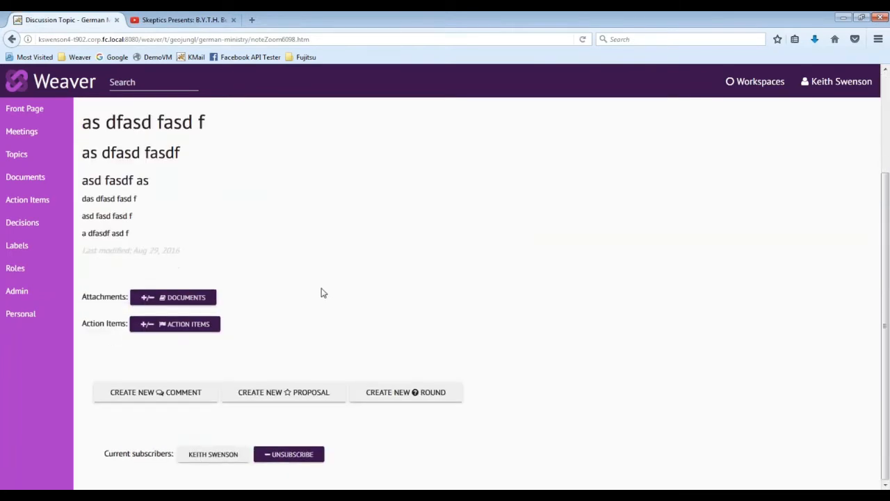
{"action": "left_click", "coordinate": [154, 394]}
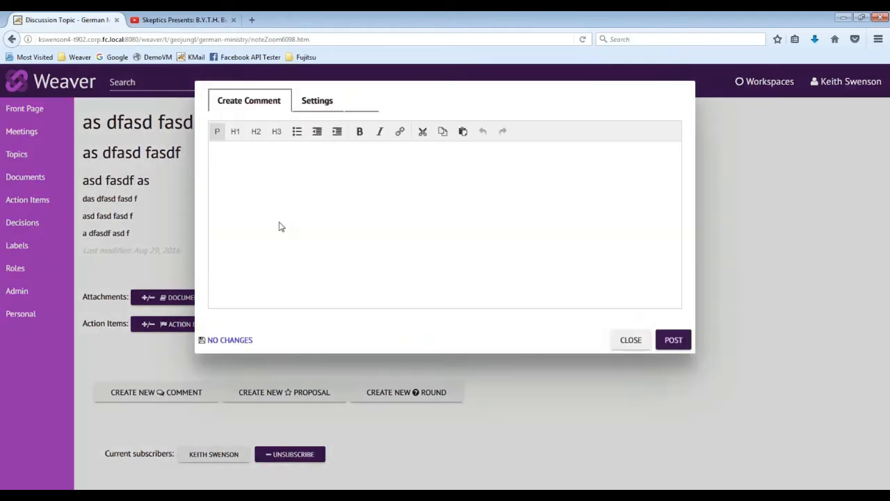
{"action": "type", "text": "Take a look at these"}
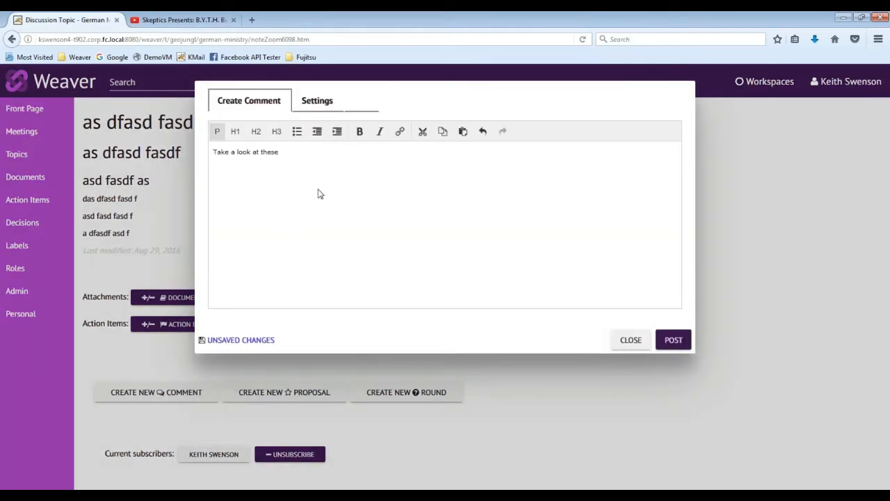
Attach LaJolla Agenda.pdf, Learn-to-be-Psychic.pdf and Amusing Video to the comment and post it.
{"action": "left_click", "coordinate": [322, 99]}
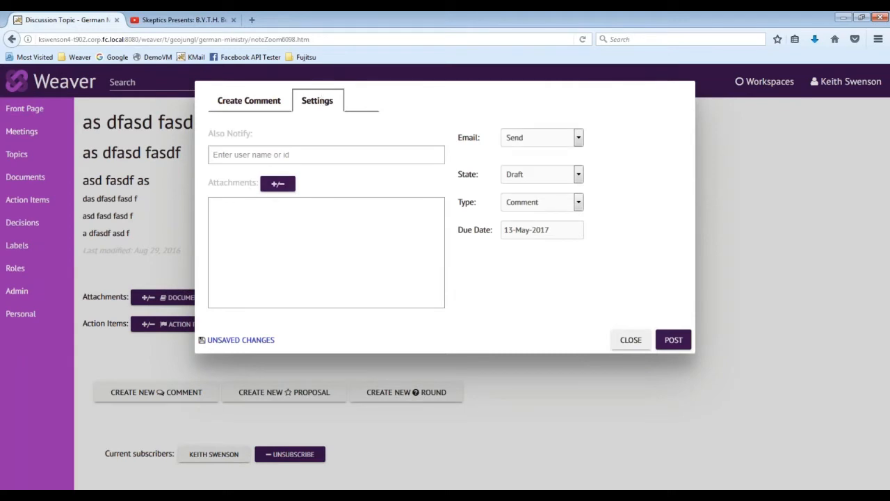
{"action": "left_click", "coordinate": [278, 186]}
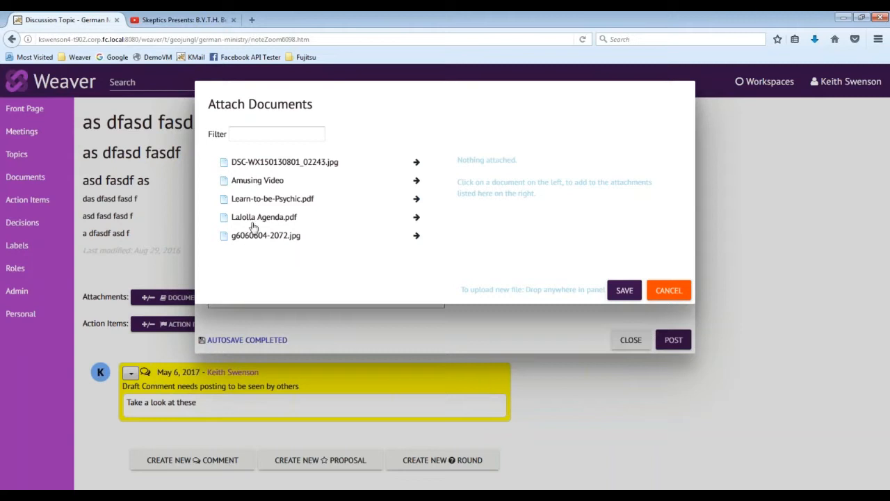
{"action": "left_click", "coordinate": [416, 217]}
{"action": "left_click", "coordinate": [416, 200]}
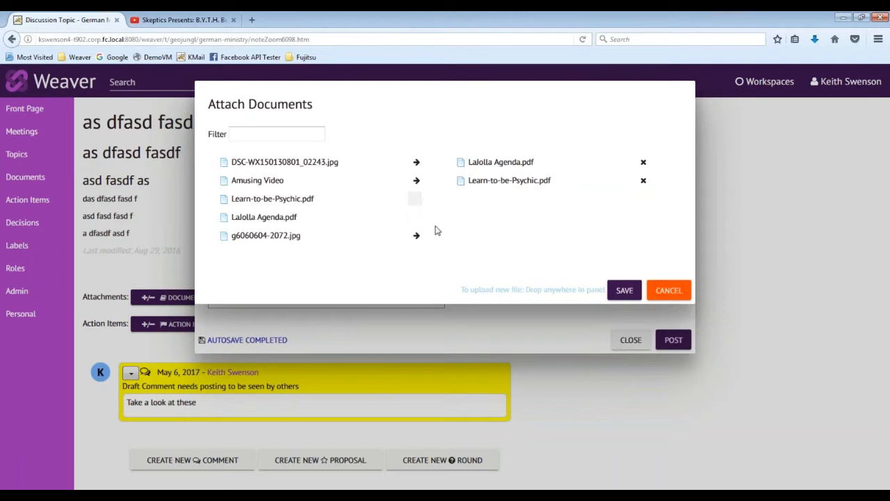
{"action": "left_click", "coordinate": [416, 180]}
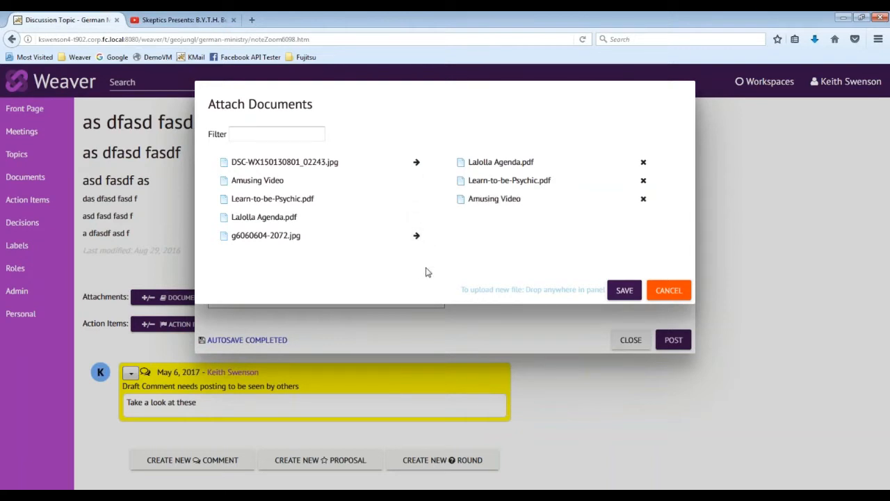
{"action": "left_click", "coordinate": [624, 291]}
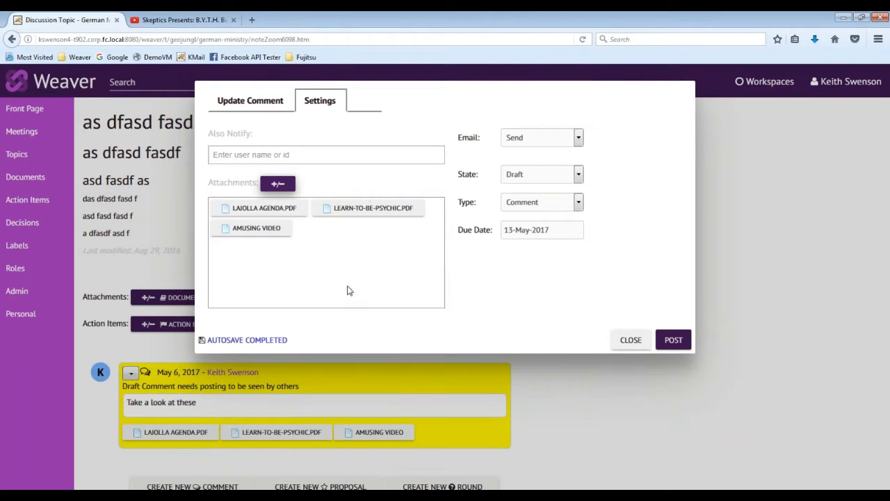
{"action": "left_click", "coordinate": [673, 341]}
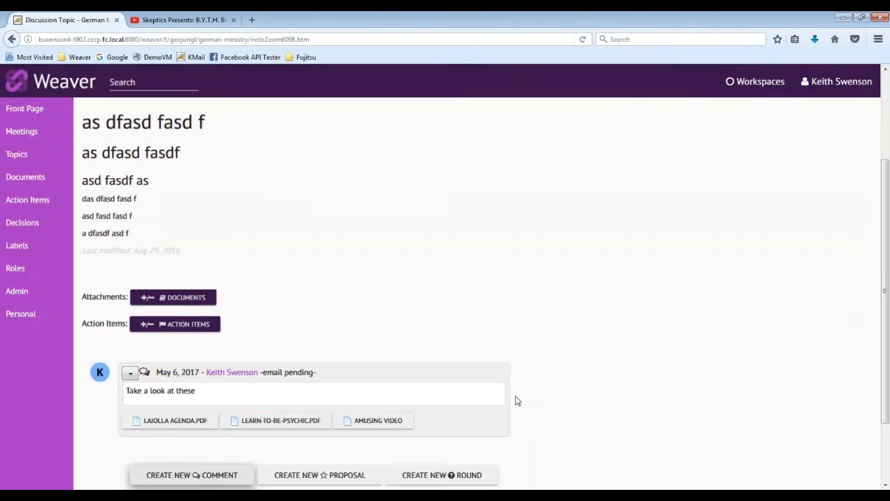
View the access page of the Amusing Video attachment from the posted comment, and return to the topic.
{"action": "scroll", "coordinate": [515, 399], "scroll_direction": "down", "scroll_amount": 2}
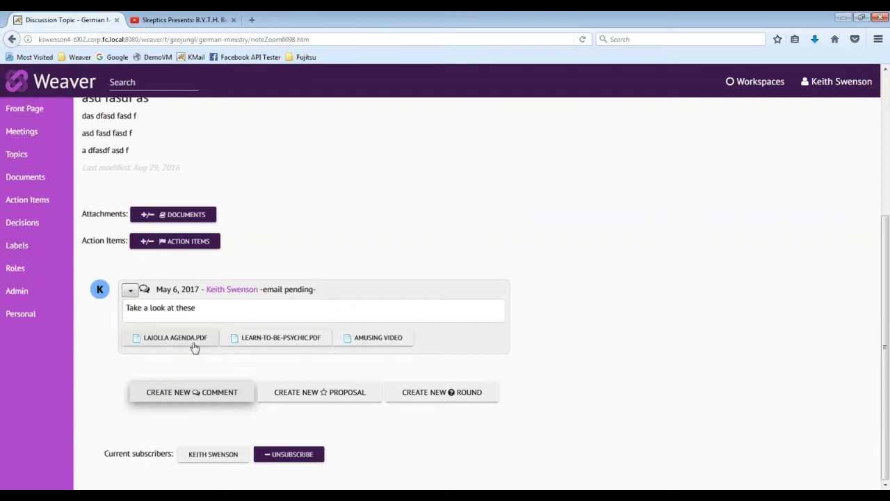
{"action": "left_click", "coordinate": [362, 340]}
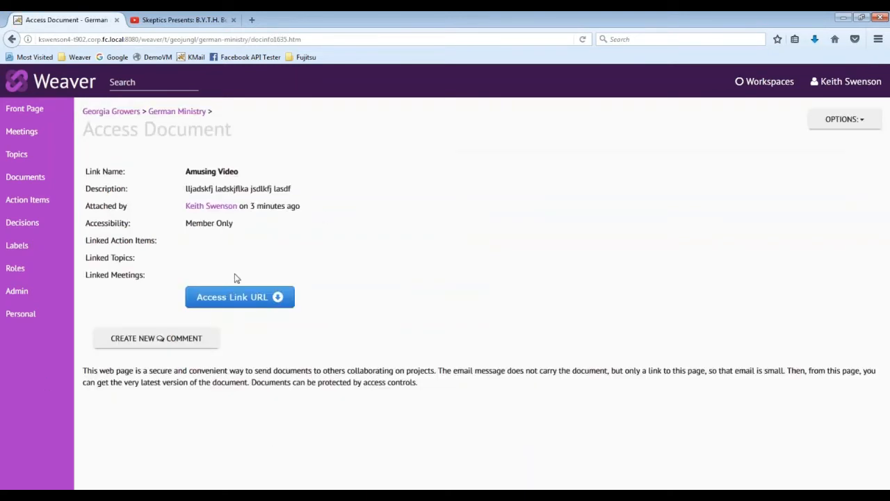
{"action": "left_click", "coordinate": [13, 40]}
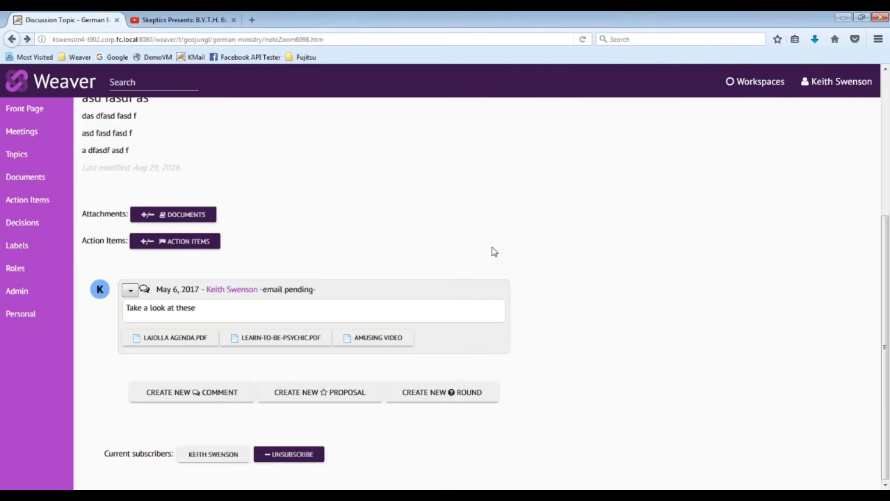
Edit the posted comment, adding a second line reading "One more!!!".
{"action": "left_click", "coordinate": [136, 292]}
{"action": "left_click", "coordinate": [144, 313]}
{"action": "key", "text": "Return"}
{"action": "type", "text": "One more!!!"}
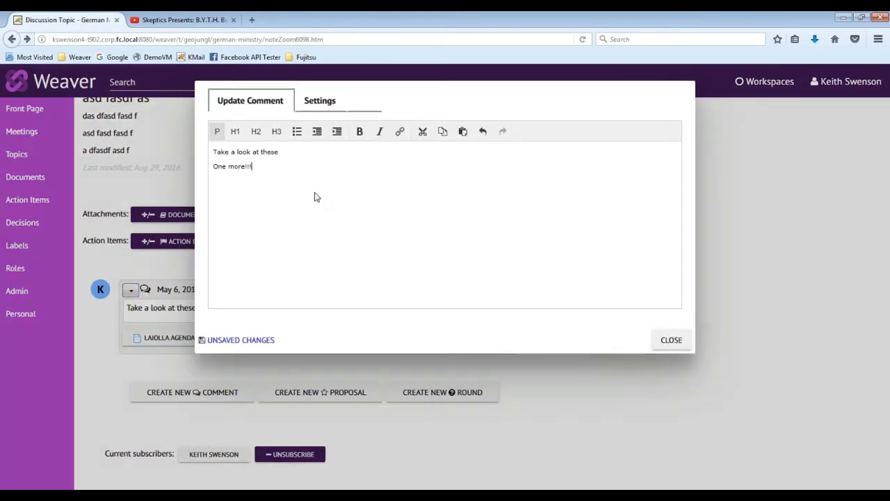
Bring the local file Conspiracy-theories-who-why-and-how.pdf into the comment's attachments for upload.
{"action": "left_click", "coordinate": [320, 100]}
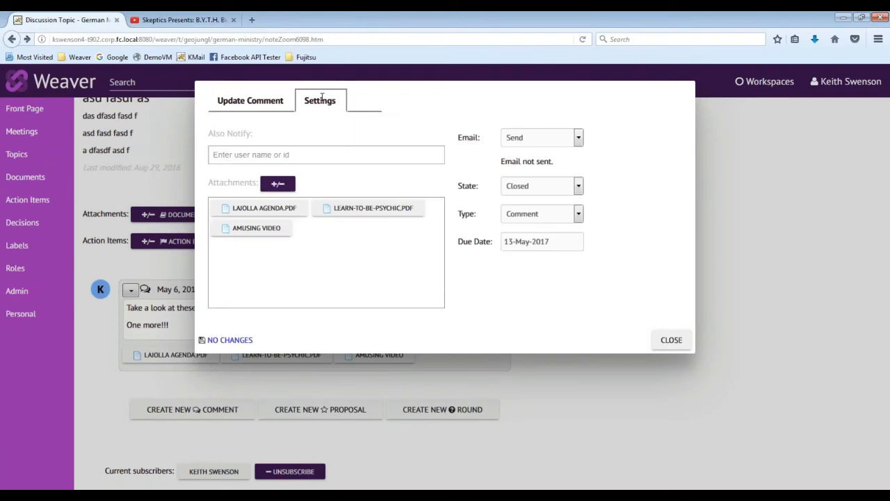
{"action": "left_click", "coordinate": [277, 185]}
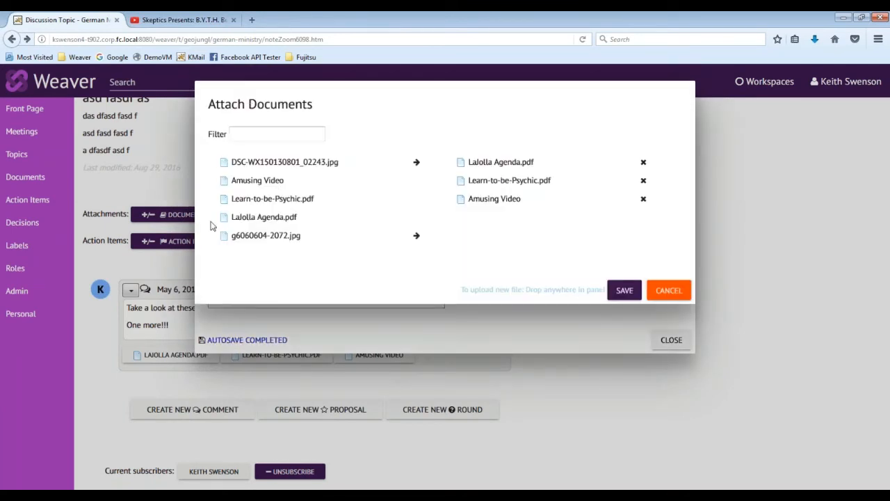
{"action": "key", "text": "alt+Tab"}
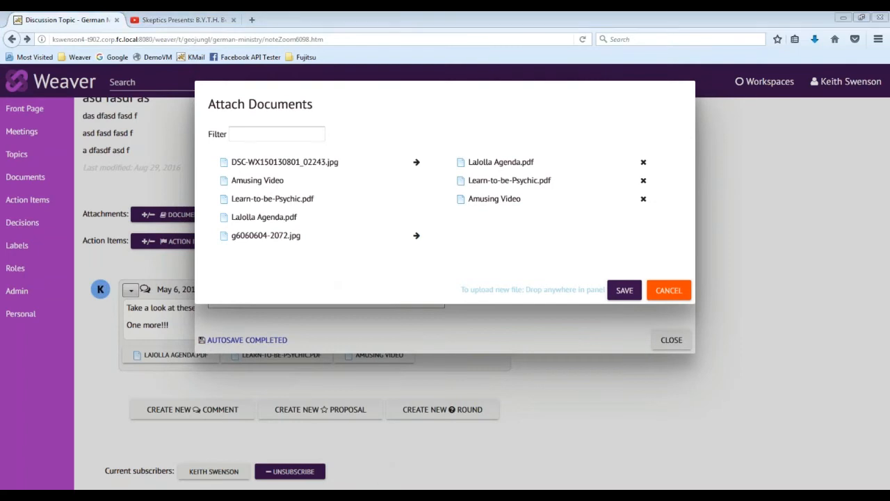
{"action": "left_click_drag", "start_coordinate": [167, 159], "coordinate": [416, 206]}
{"action": "left_click", "coordinate": [475, 234]}
{"action": "left_click", "coordinate": [358, 174]}
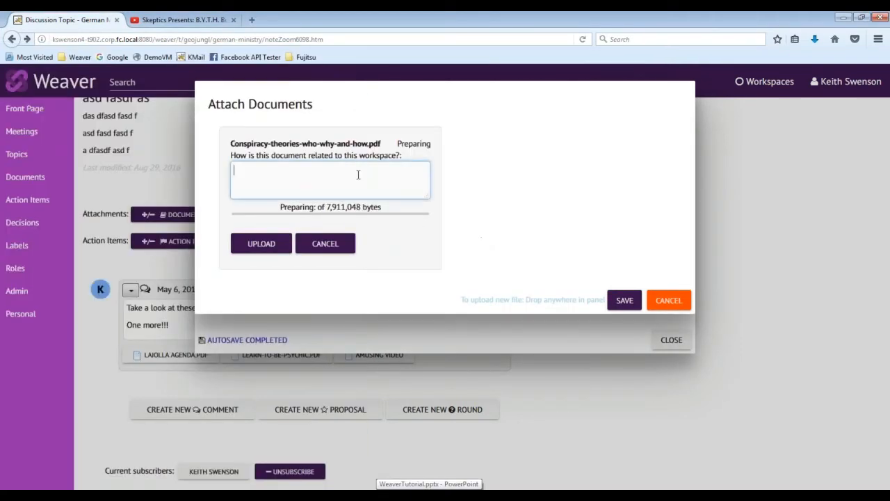
Describe the new PDF as "this might be helpful", upload it, and save it with the comment's attachments.
{"action": "type", "text": "this might be helpful"}
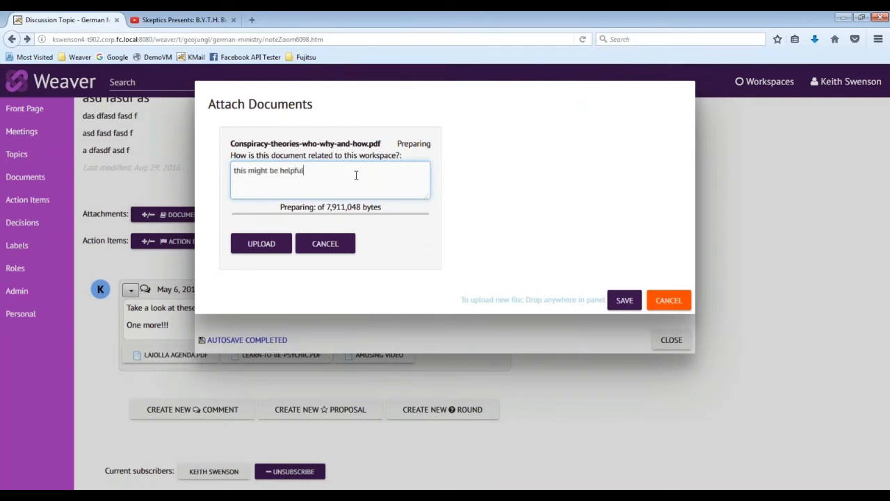
{"action": "left_click", "coordinate": [258, 245]}
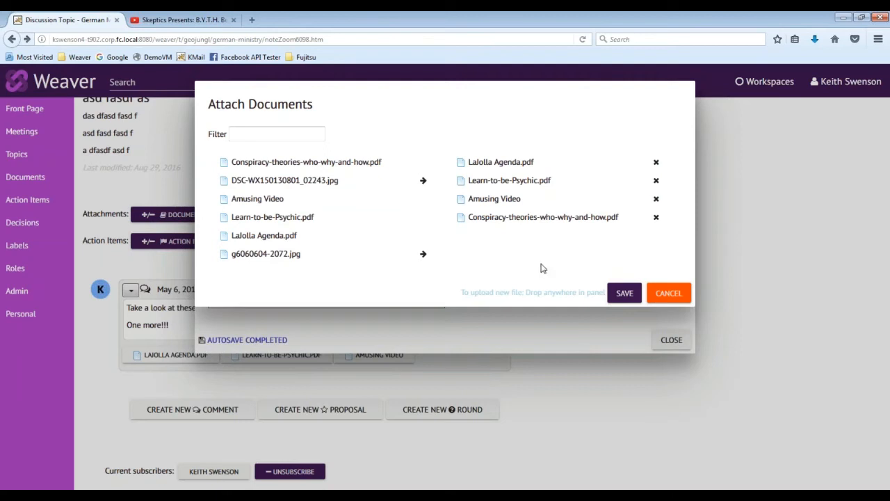
{"action": "left_click", "coordinate": [625, 296]}
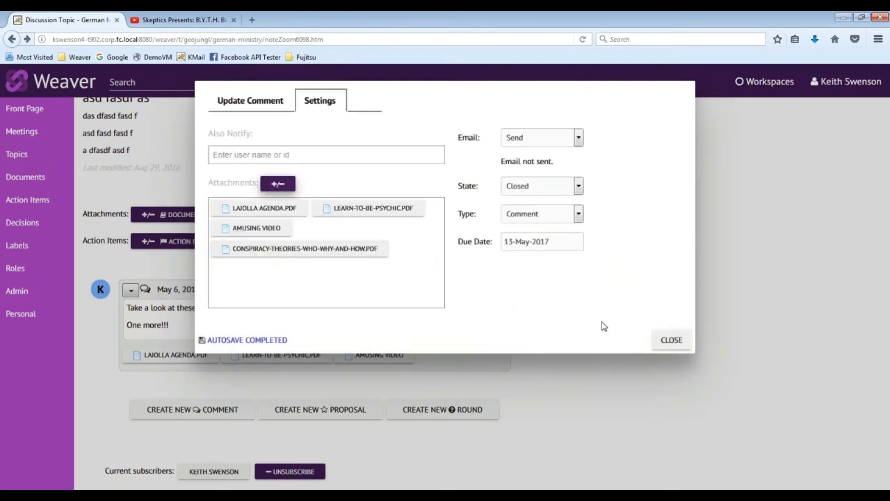
{"action": "left_click", "coordinate": [671, 340]}
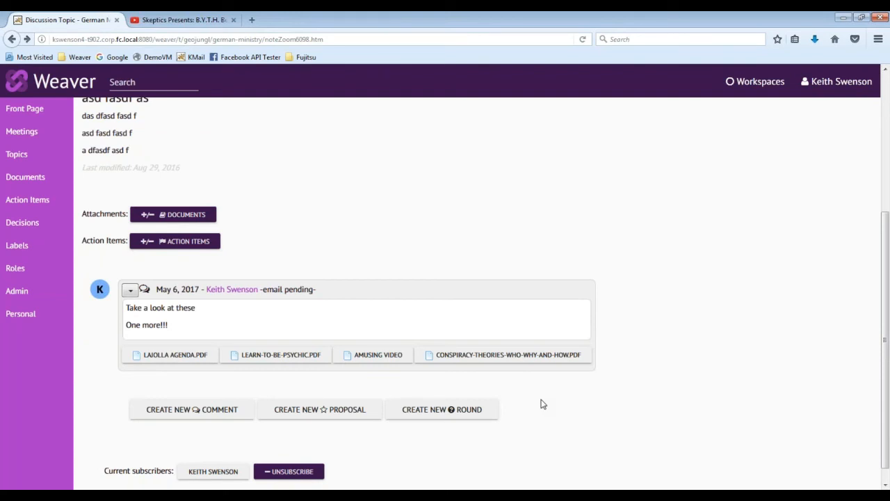
{"action": "scroll", "coordinate": [624, 400], "scroll_direction": "up", "scroll_amount": 5}
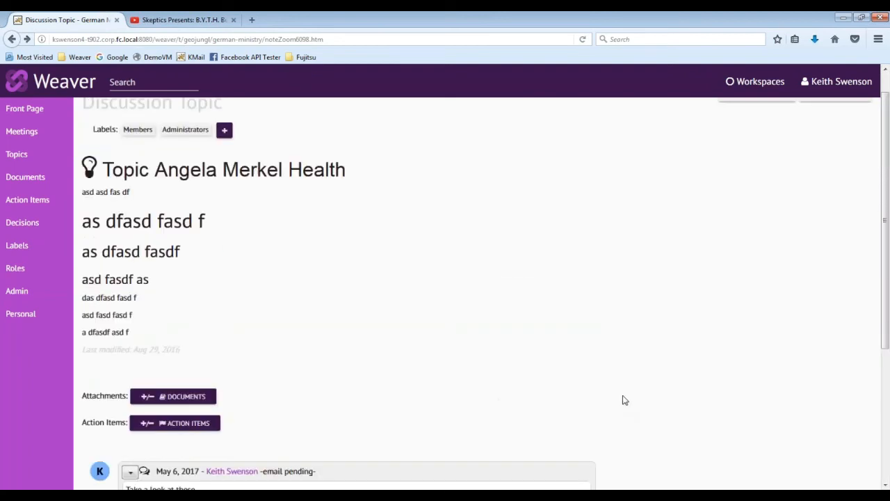